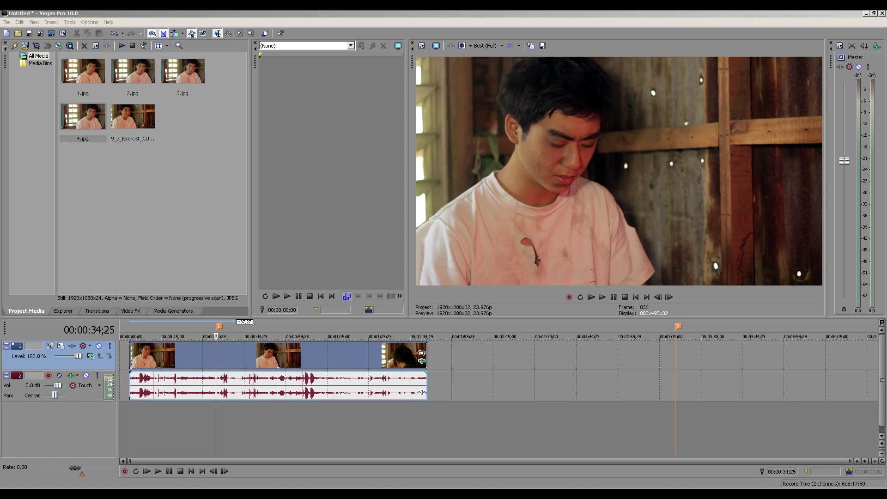
Review the start of the clip on the timeline, stopping on the clapperboard frame at 00:00:10;17
key(alt+Tab)
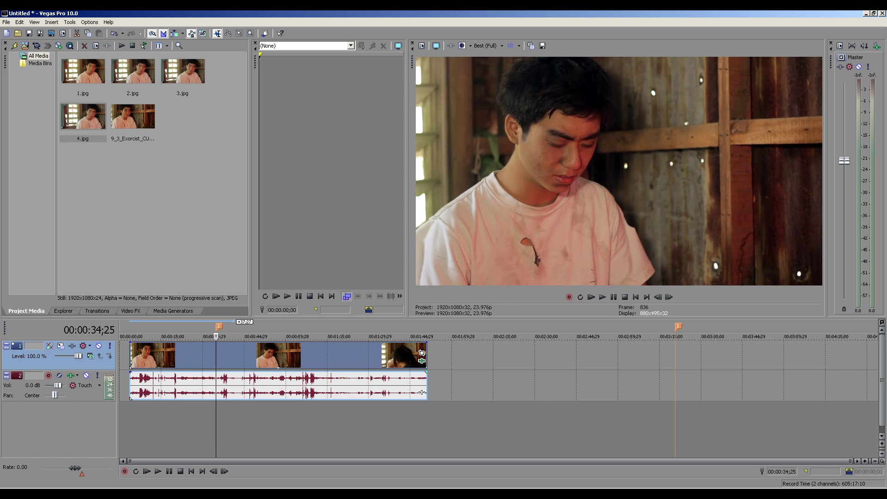
click(131, 356)
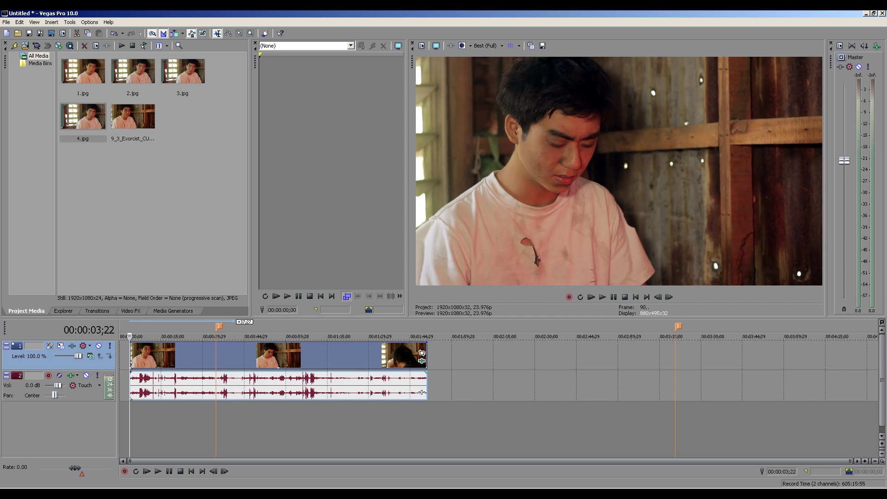
click(218, 326)
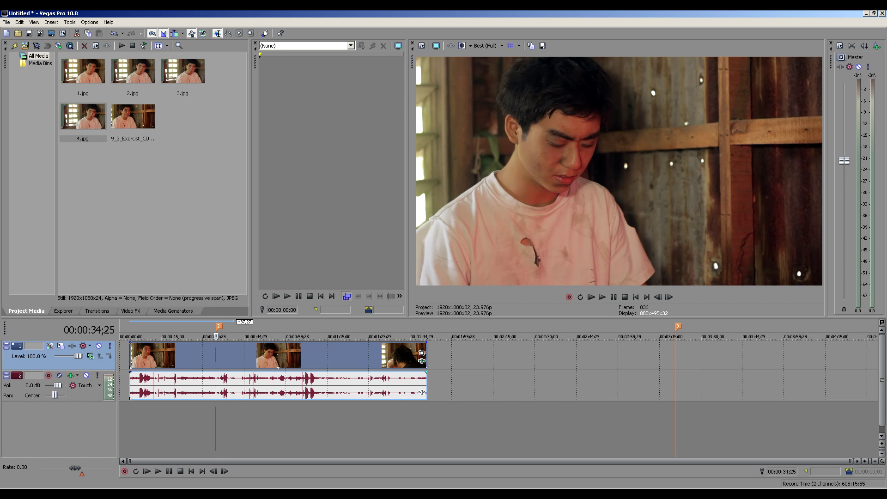
key(ctrl+alt+Left)
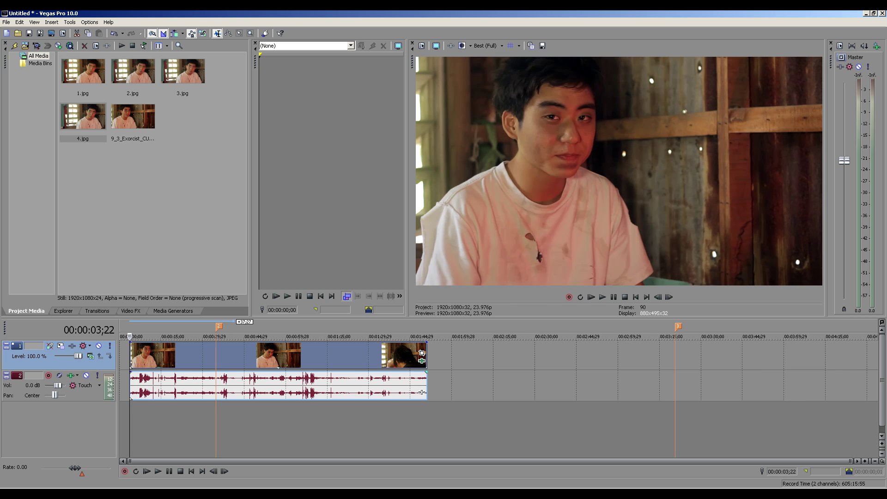
key(Up)
click(145, 356)
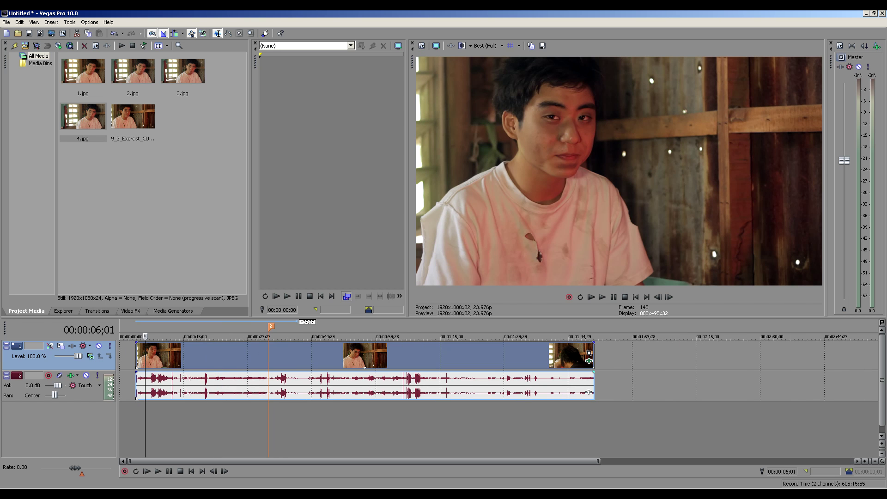
click(157, 356)
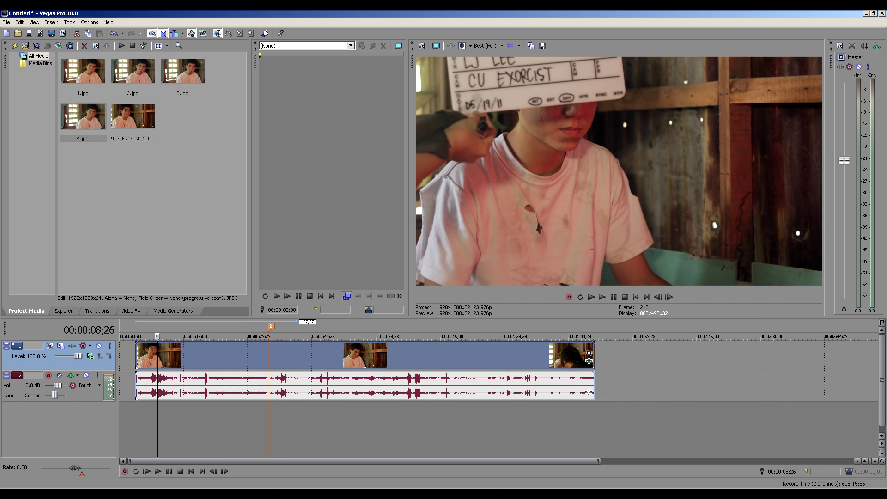
click(165, 355)
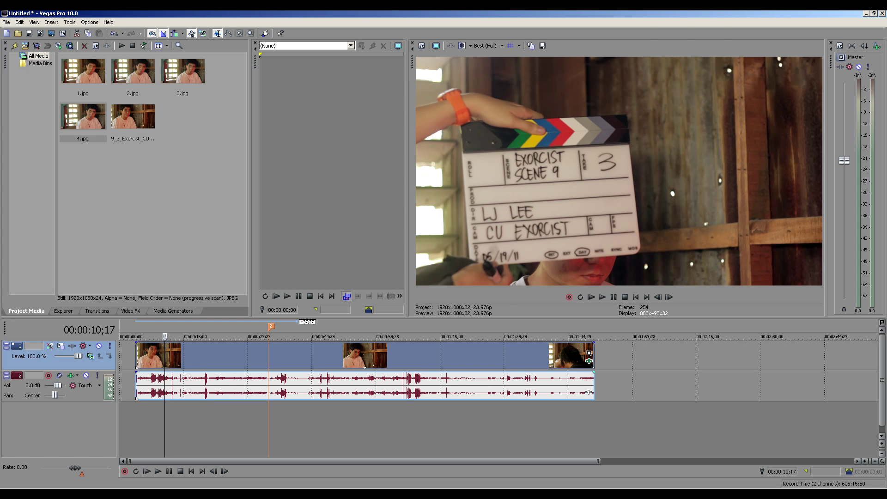
Disable the Neat Video and White Balance effects on the clip and close its effects window
click(589, 361)
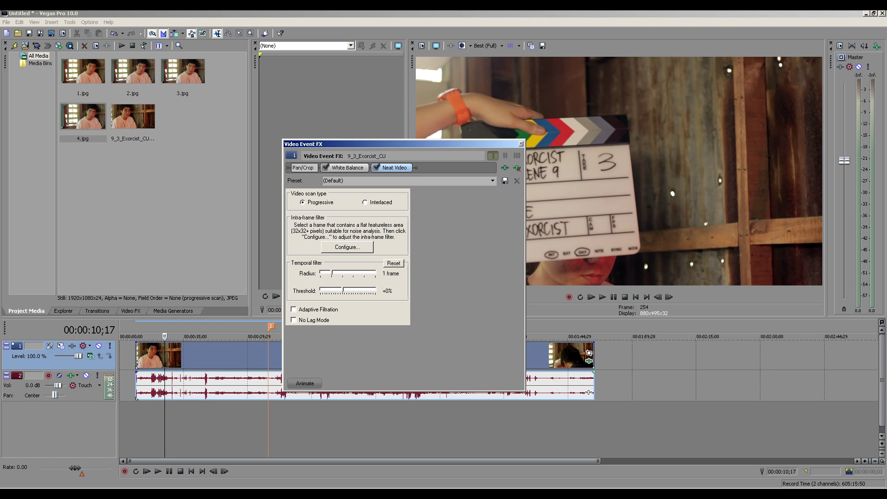
click(376, 168)
click(325, 167)
click(521, 143)
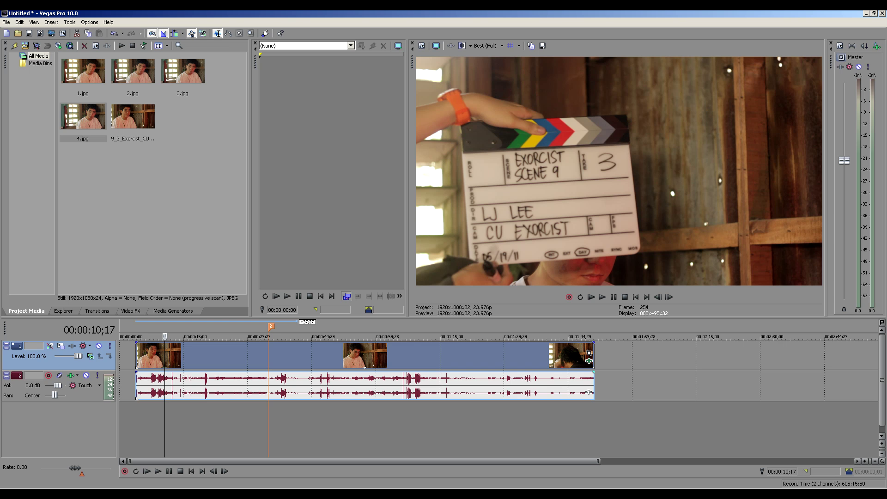
Browse the available video effects and select Neat Video
click(130, 311)
drag(81, 211, 81, 114)
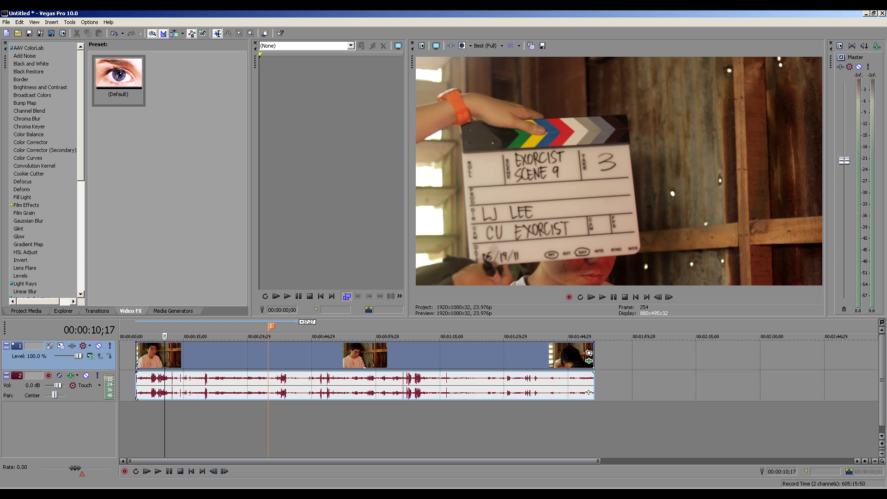
scroll(44, 171, down, 9)
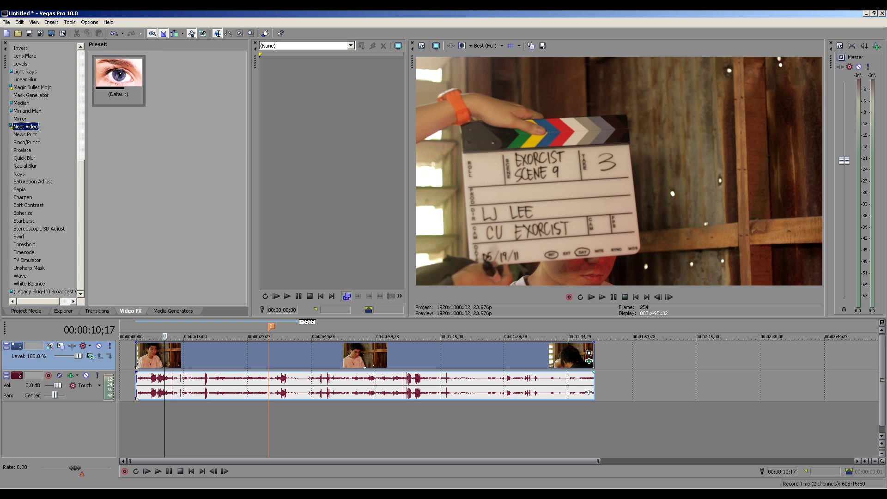
drag(26, 127, 297, 355)
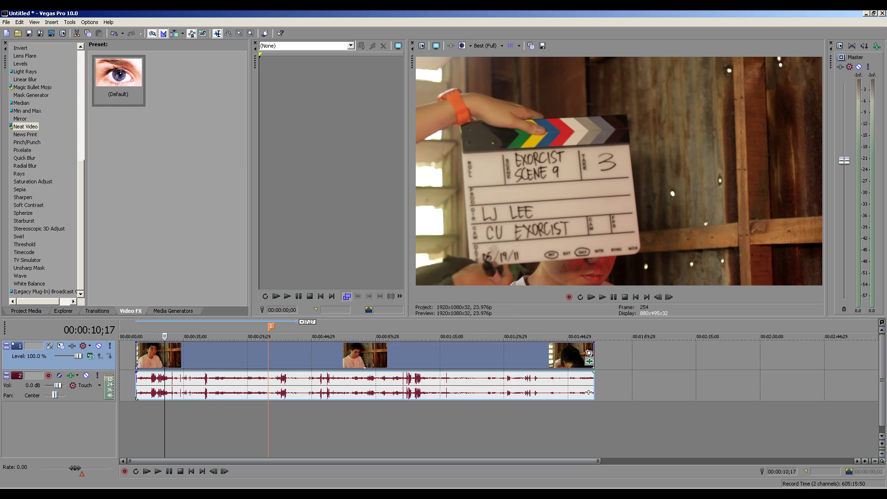
Enable the White Balance and Neat Video effects in the clip's effect chain
click(346, 167)
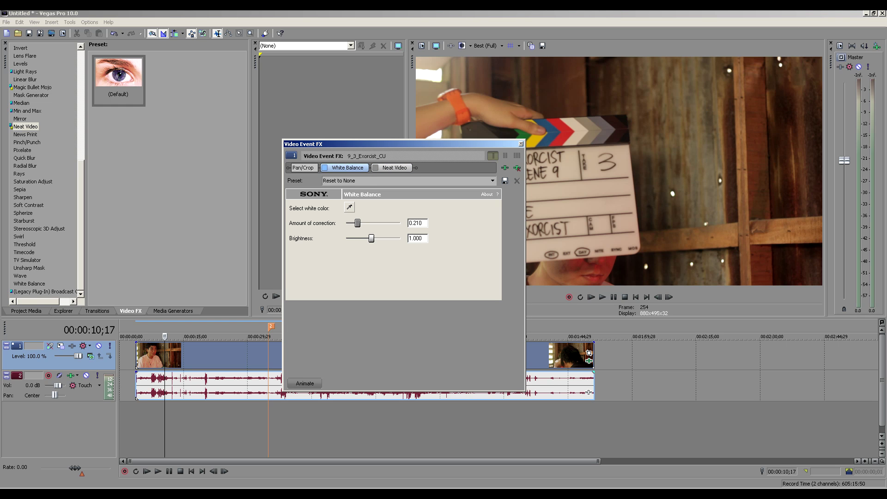
click(325, 168)
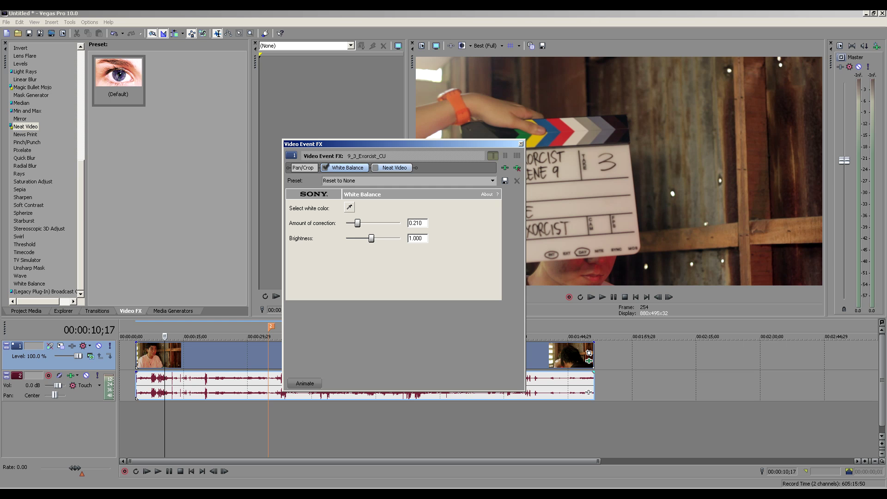
click(376, 168)
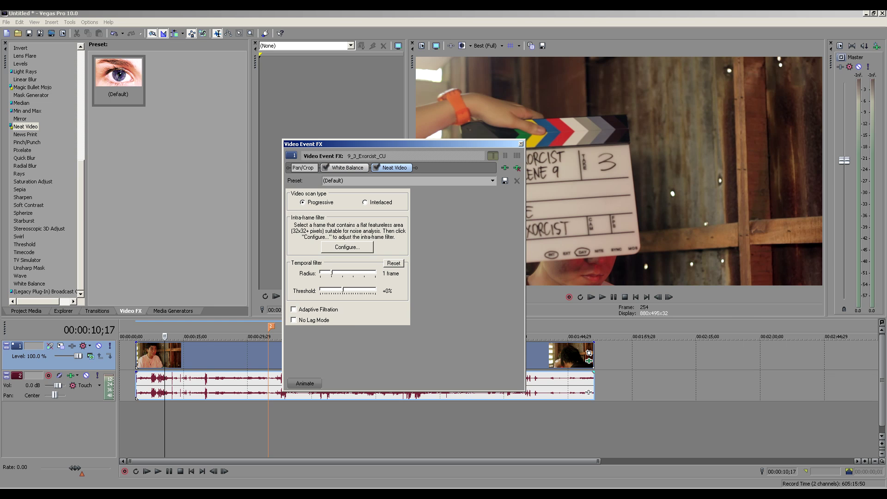
Open Neat Video's noise filter settings and compare the filtered frame with the original
click(348, 247)
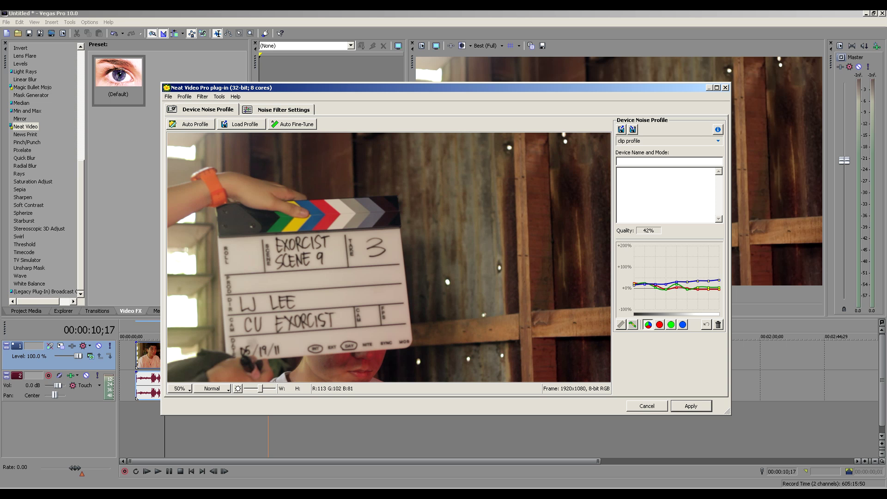
click(283, 110)
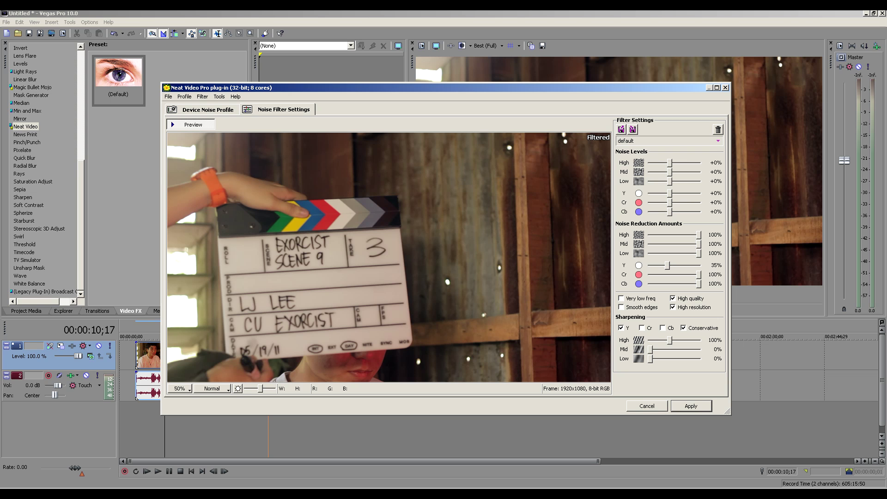
click(191, 124)
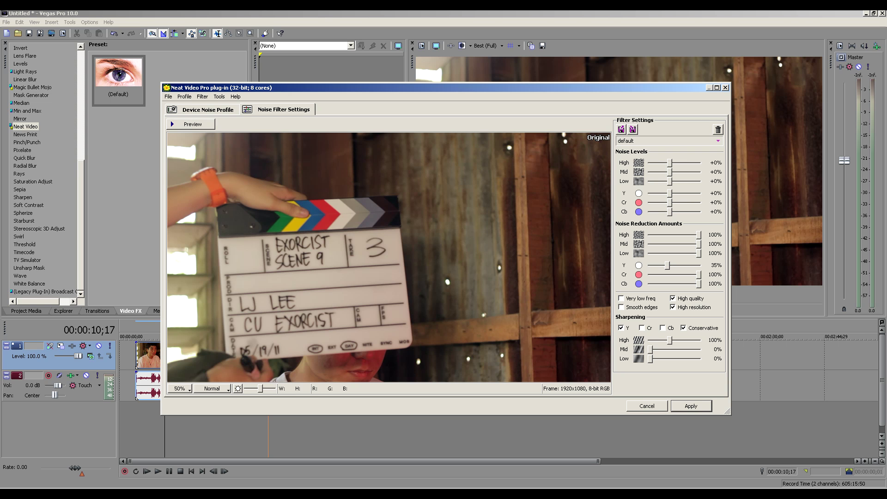
click(190, 125)
Examine the wooden wall beside the clapperboard at 100% zoom, comparing the filtered image with the original
scroll(350, 229, up, 3)
scroll(350, 230, down, 2)
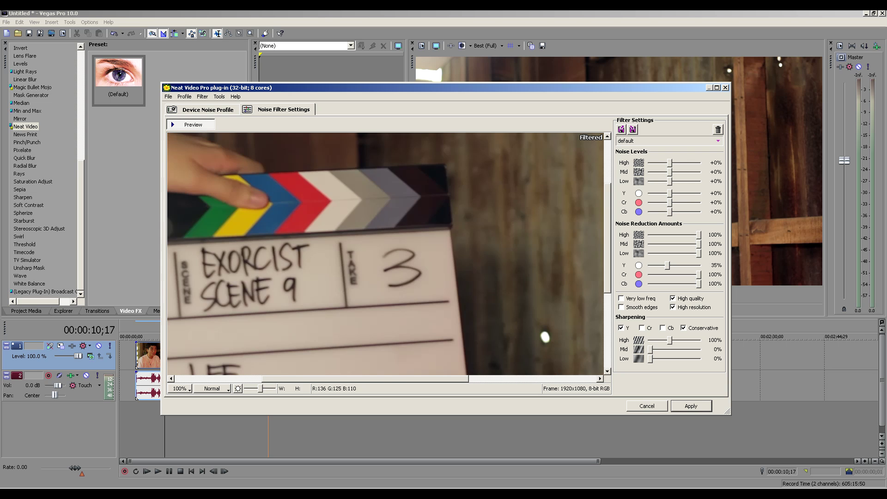
scroll(350, 230, up, 1)
scroll(351, 231, down, 1)
drag(497, 177, 594, 223)
drag(397, 379, 489, 379)
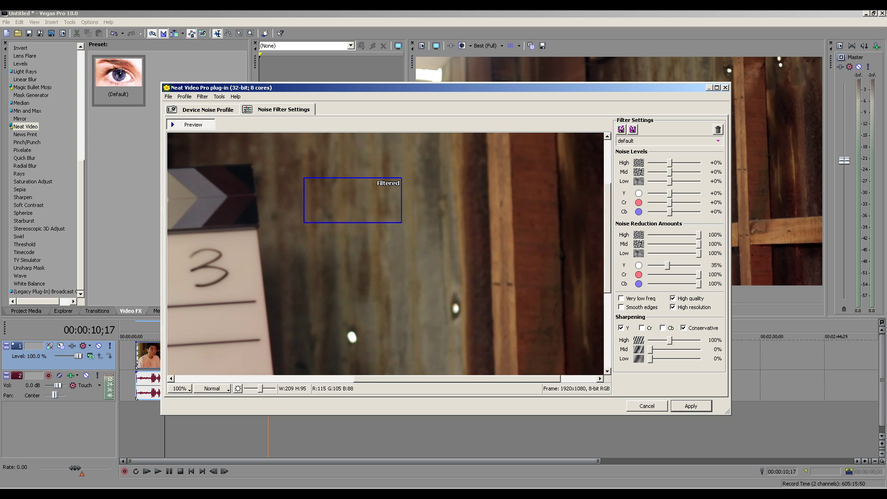
click(412, 231)
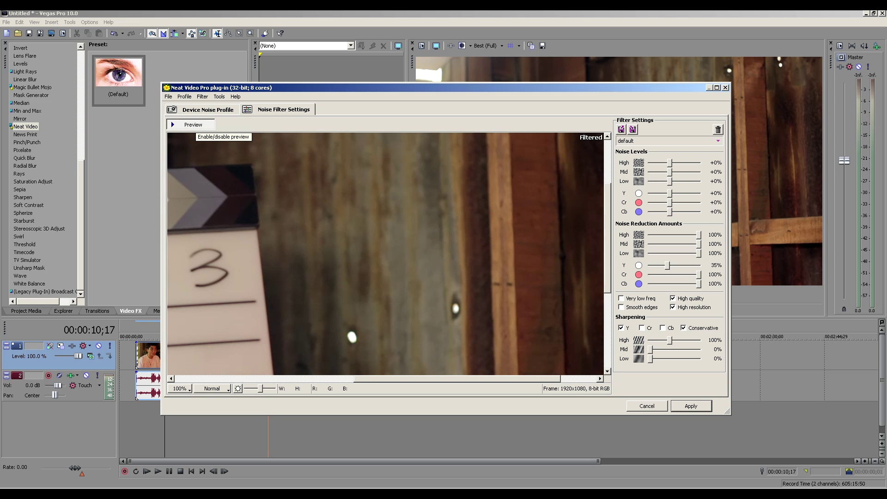
click(195, 125)
click(196, 125)
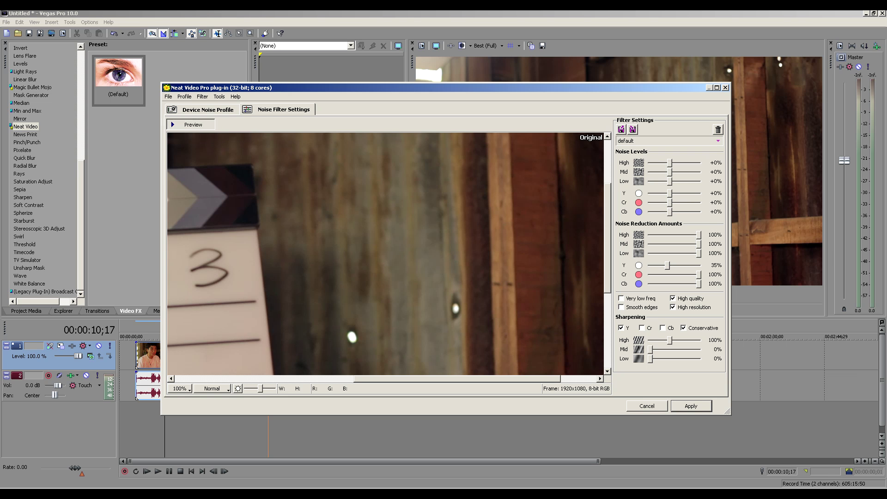
click(192, 124)
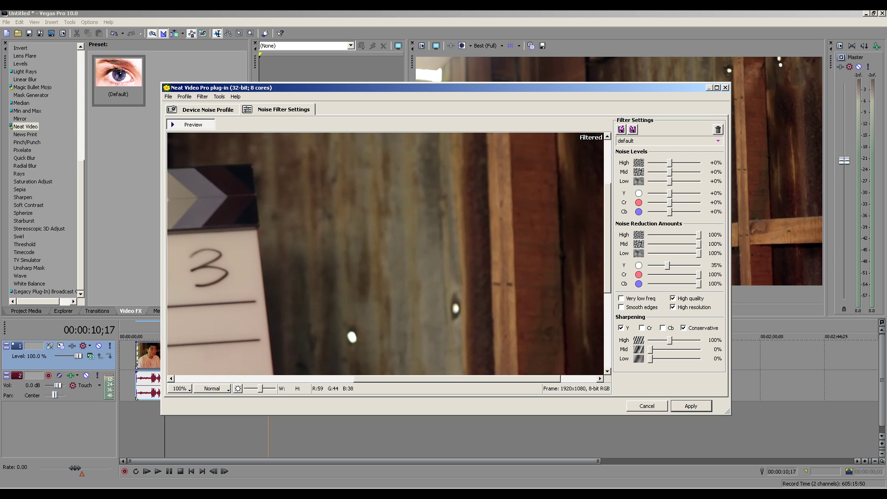
Apply the default Neat Video noise filter settings and close the clip's effects window
scroll(390, 257, down, 5)
scroll(389, 257, up, 2)
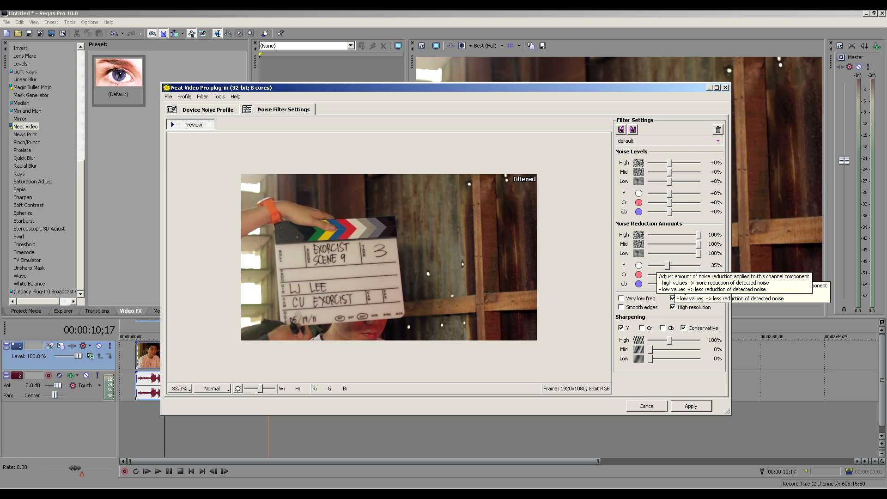
click(691, 406)
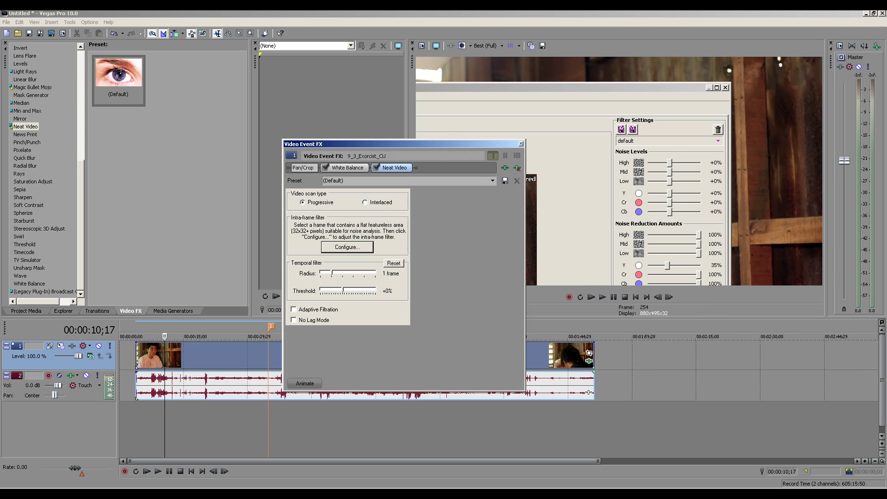
click(521, 144)
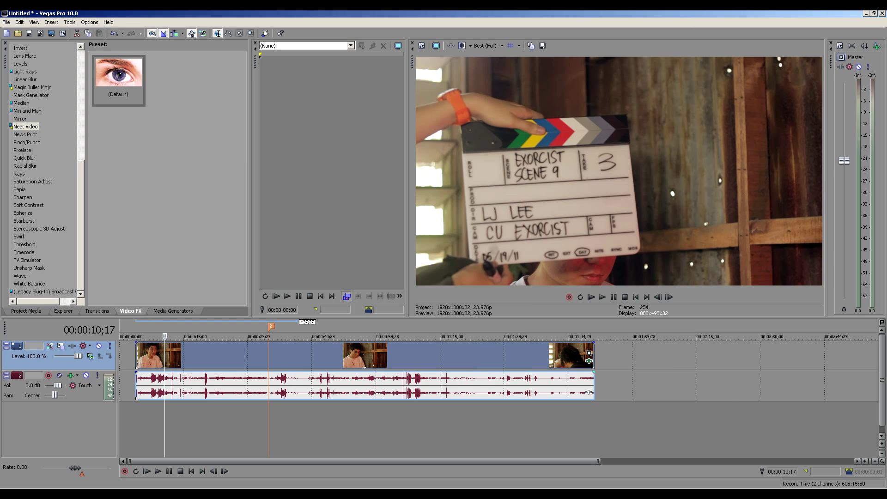
Trim the start of the clip and its audio to the marker at 00:00:34;25
drag(137, 355, 269, 356)
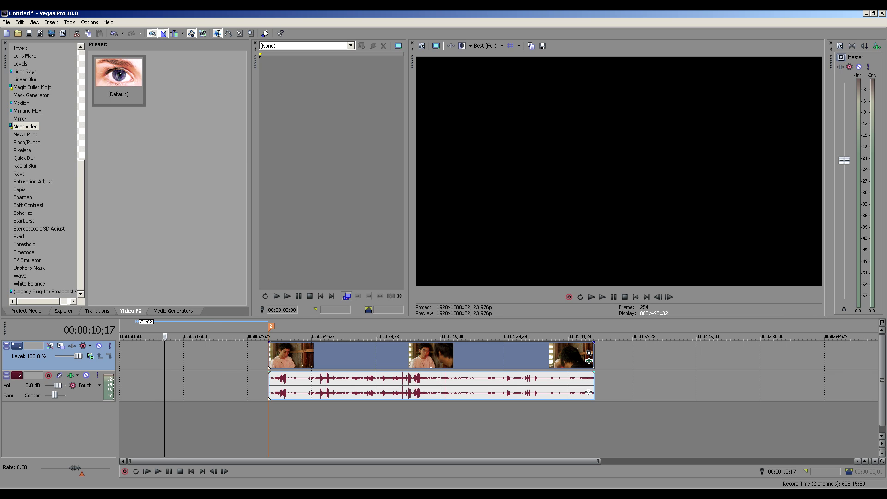
Switch to After Effects and hide all layers of the to AE composition above the rays layer
key(alt+Tab)
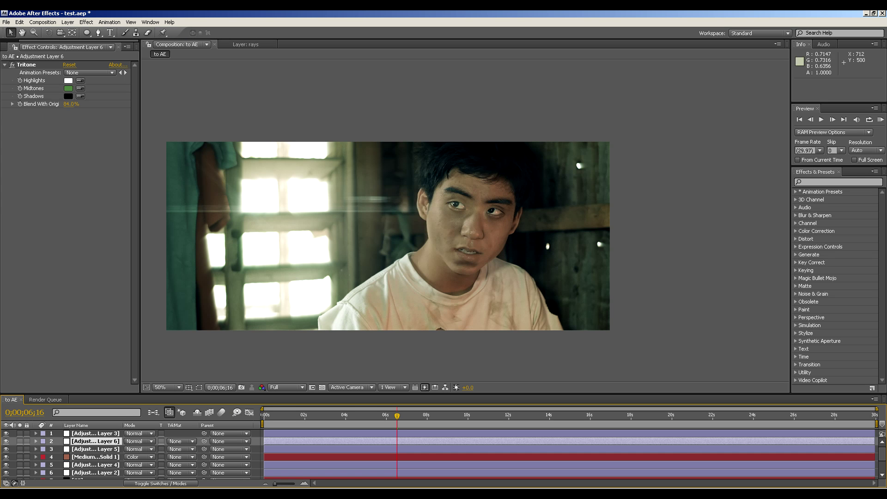
drag(291, 229, 350, 204)
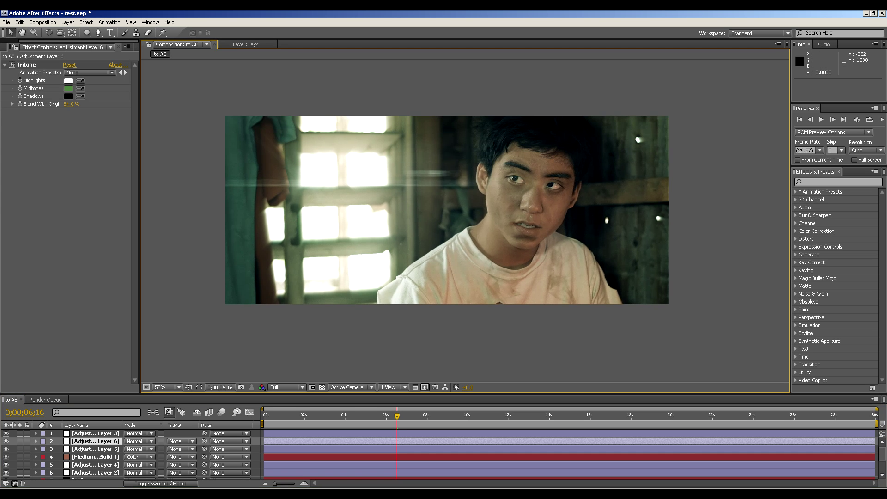
drag(6, 434, 6, 467)
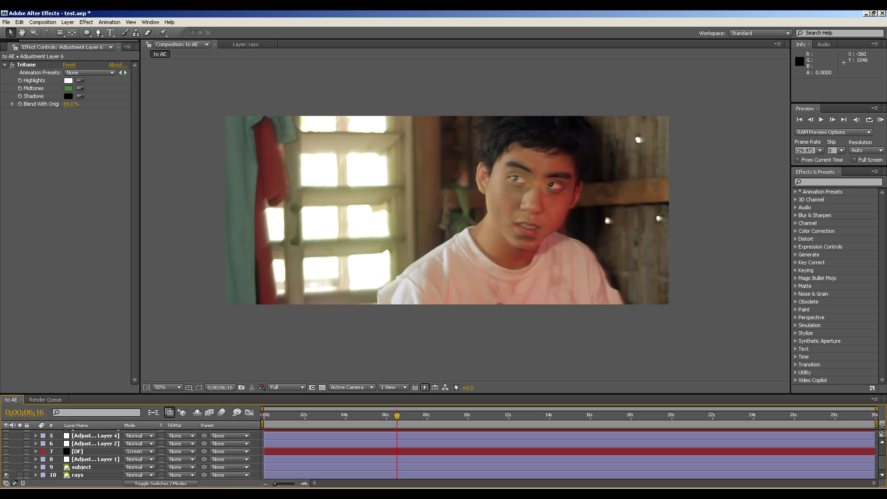
Disable the radial blur effect on the rays layer
click(7, 474)
key(ctrl+z)
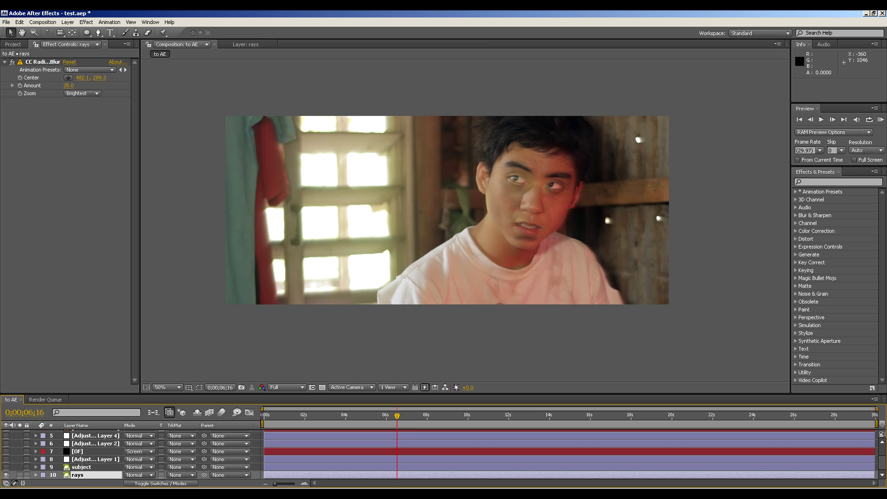
click(12, 62)
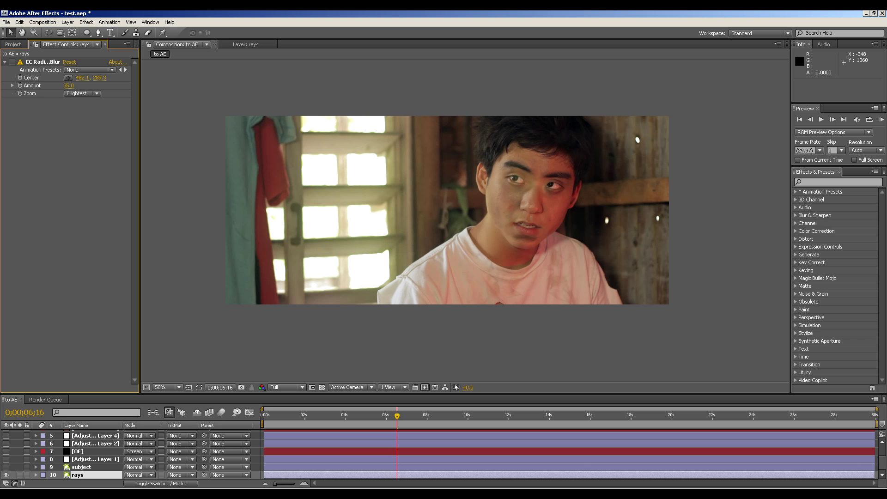
Inspect the subject layer's cut-out on its own, and return to showing only the rays layer
click(81, 467)
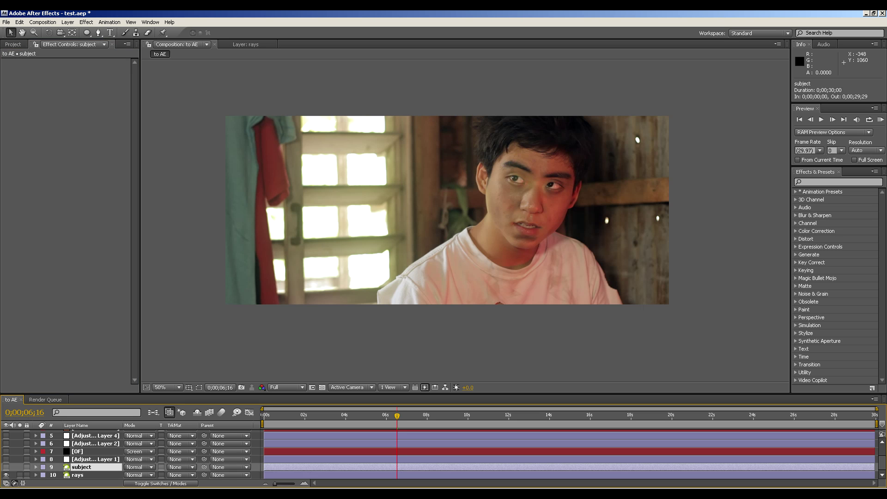
click(6, 466)
click(6, 474)
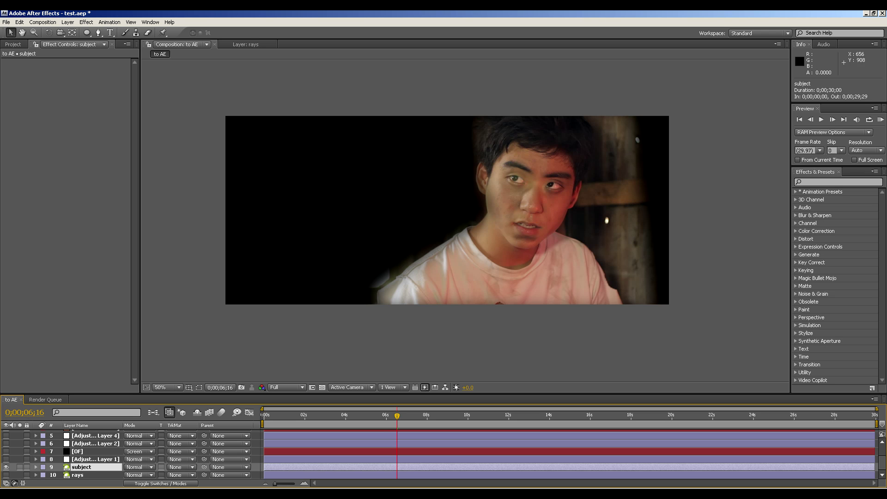
click(312, 387)
click(313, 388)
click(6, 467)
click(6, 475)
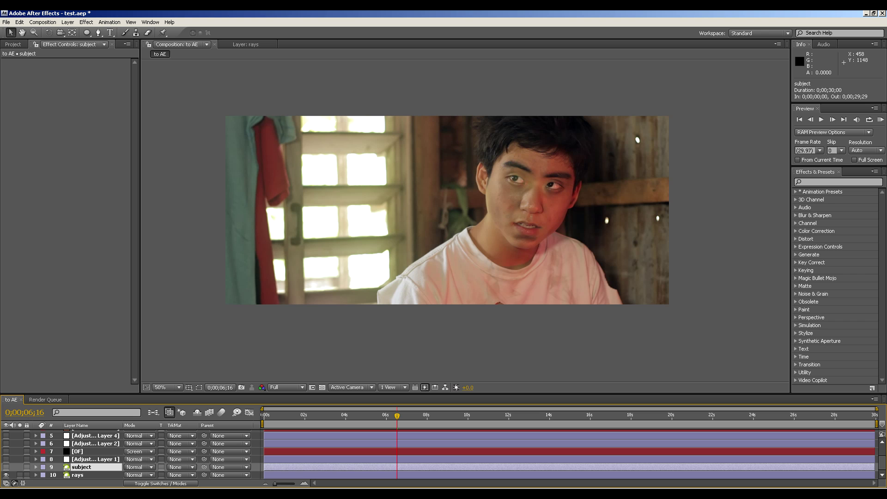
Re-enable the CC Radial blur effect on the rays layer, compare it on and off, and show the subject layer above it
click(78, 475)
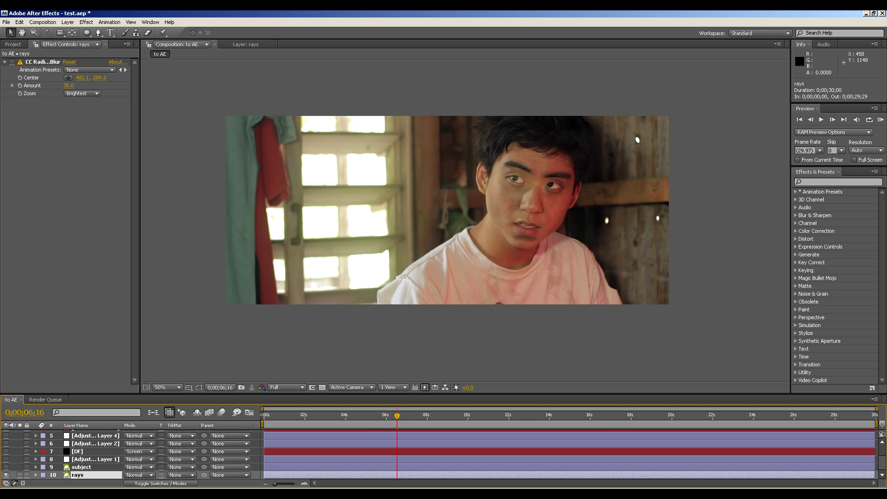
click(12, 62)
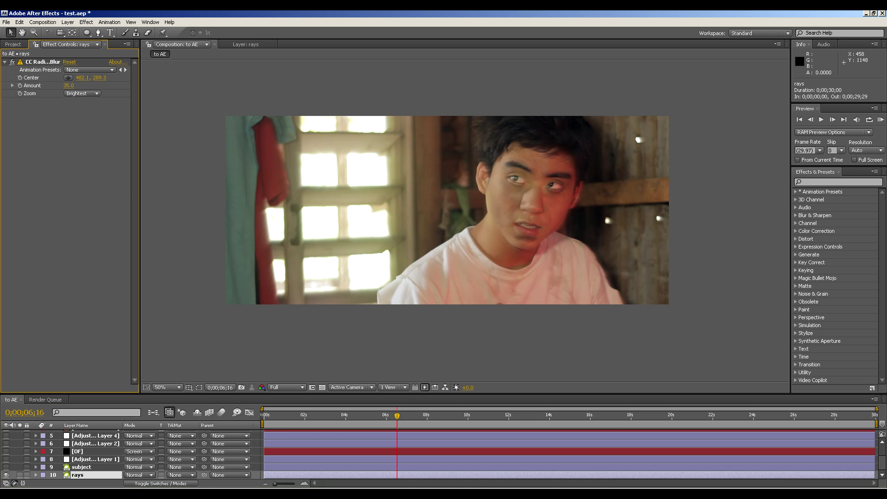
click(42, 62)
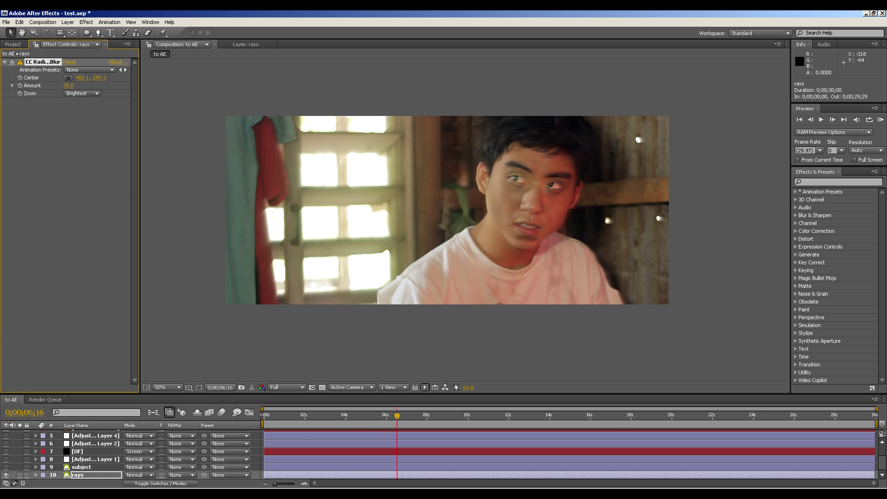
click(12, 62)
click(12, 62)
click(6, 467)
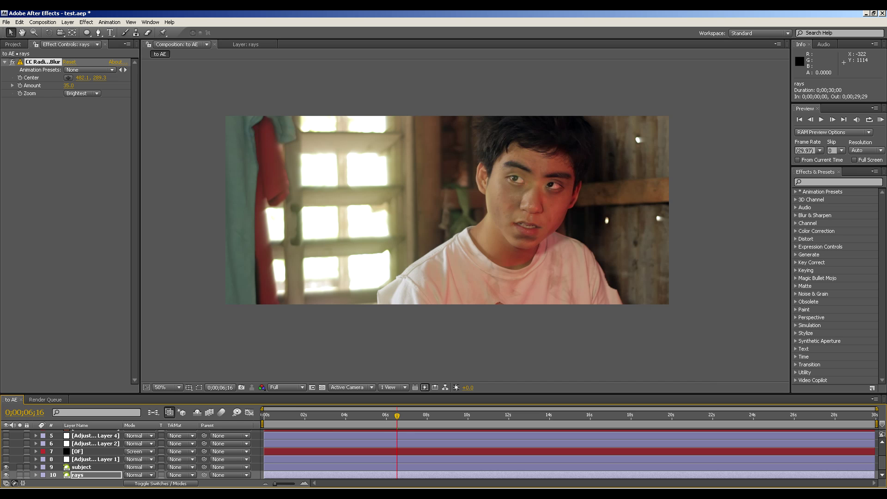
Show Adjustment Layer 1 with its Glow effect and the OF optical flare layer, and check the flare layer's opacity
click(96, 460)
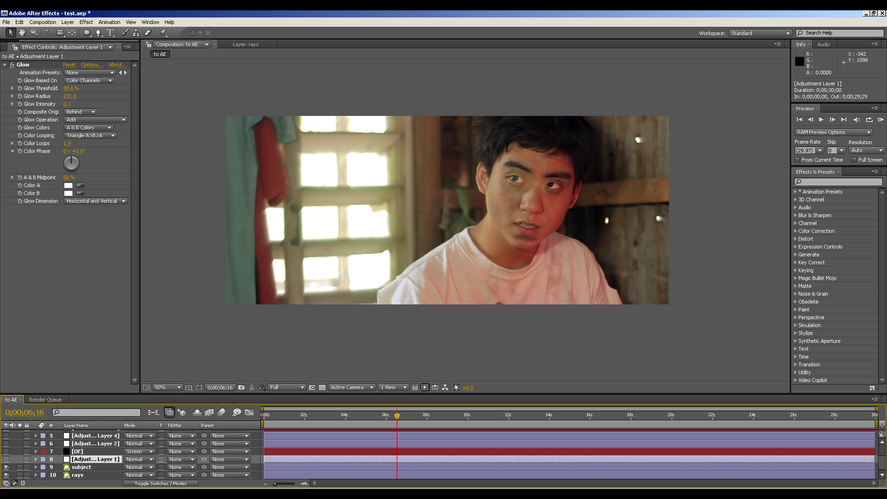
click(6, 459)
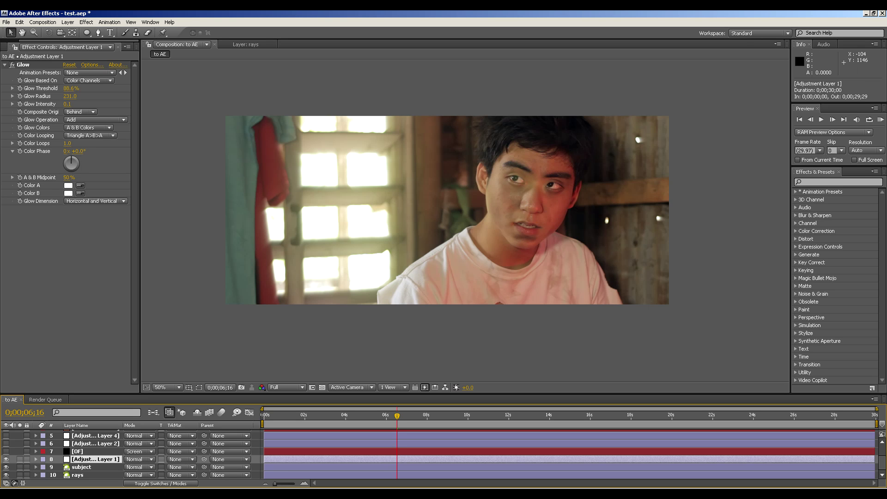
click(78, 452)
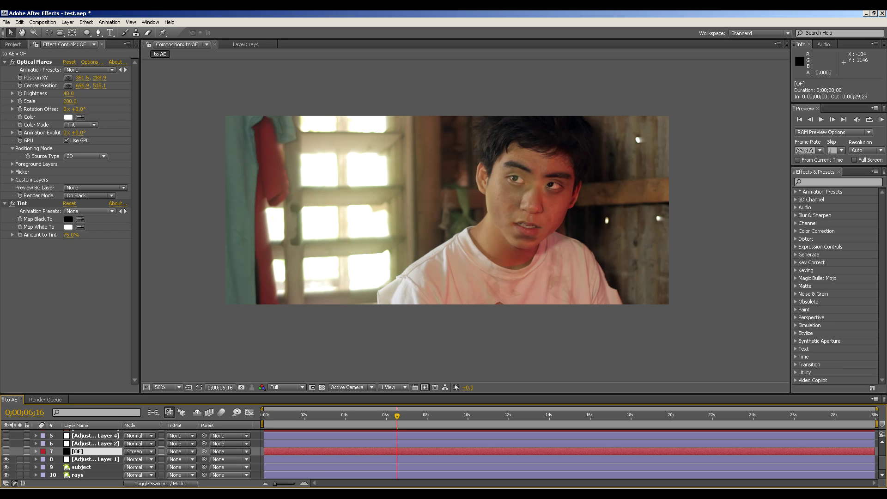
click(6, 451)
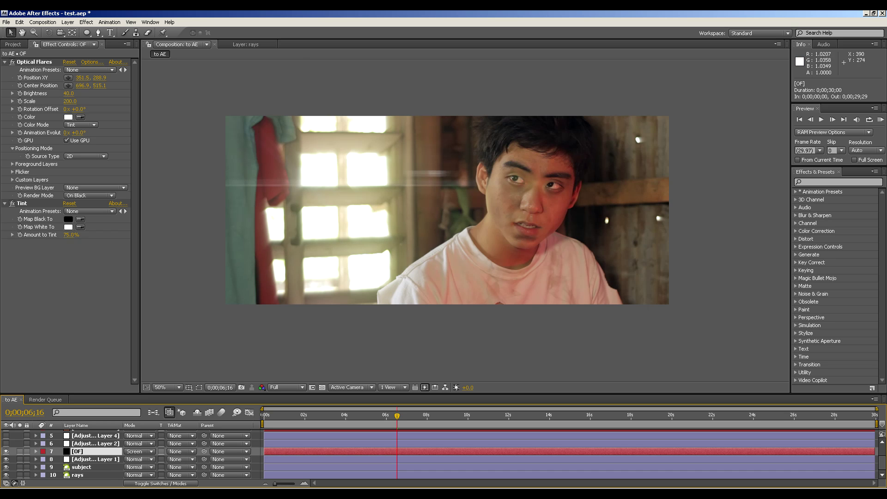
key(t)
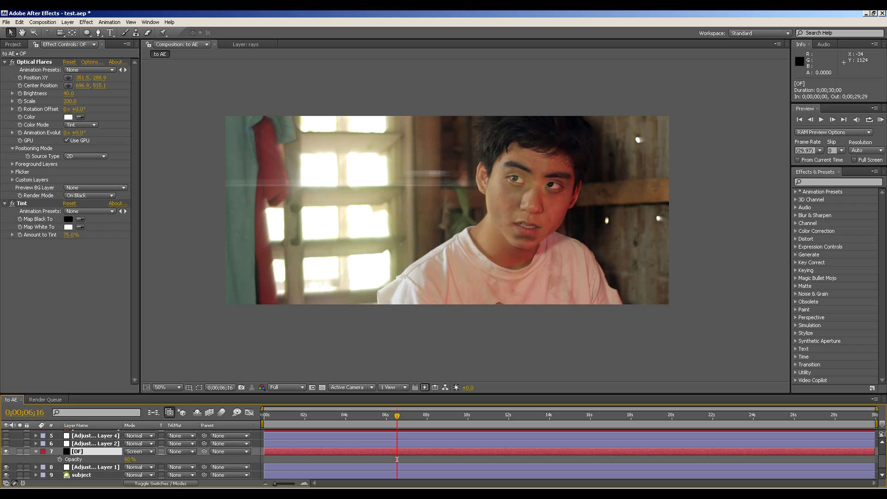
key(t)
Show Adjustment Layer 2 with its Mojo grade and briefly preview the effect's skin overlay
click(96, 443)
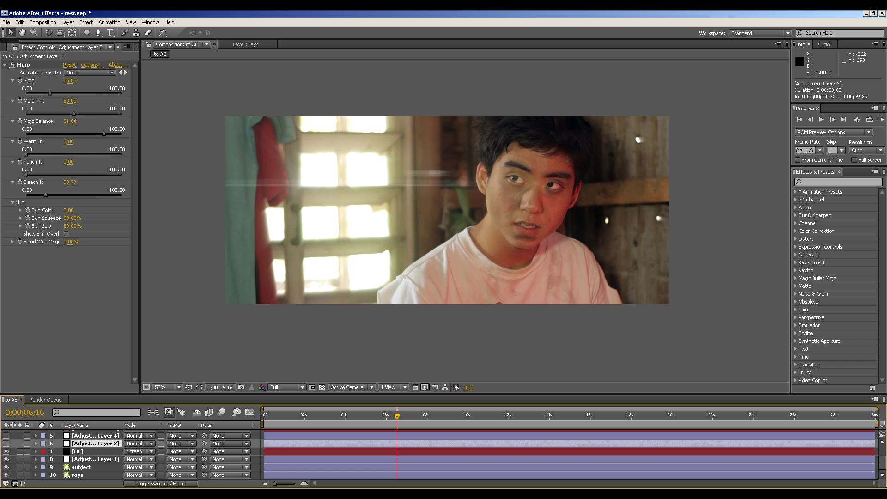
click(6, 444)
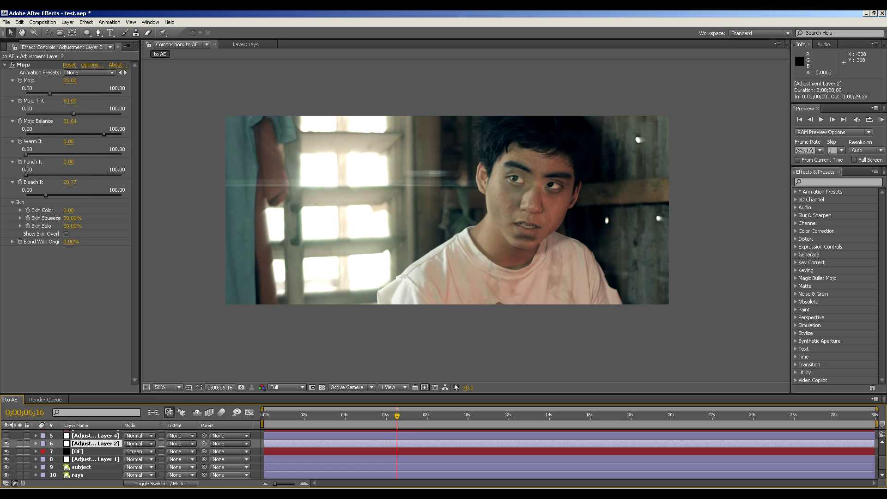
click(66, 234)
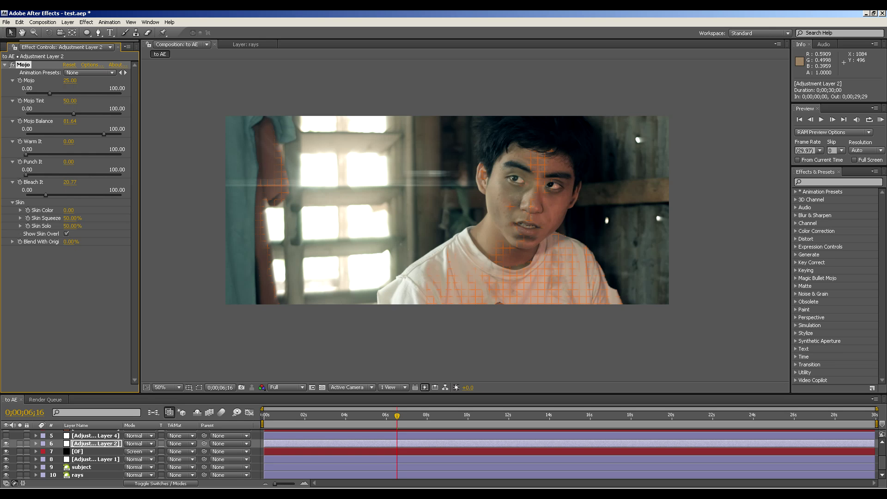
click(66, 233)
click(66, 234)
Show the sharpening Adjustment Layer 4 and compare the image at 100% with the layer on and off
click(95, 436)
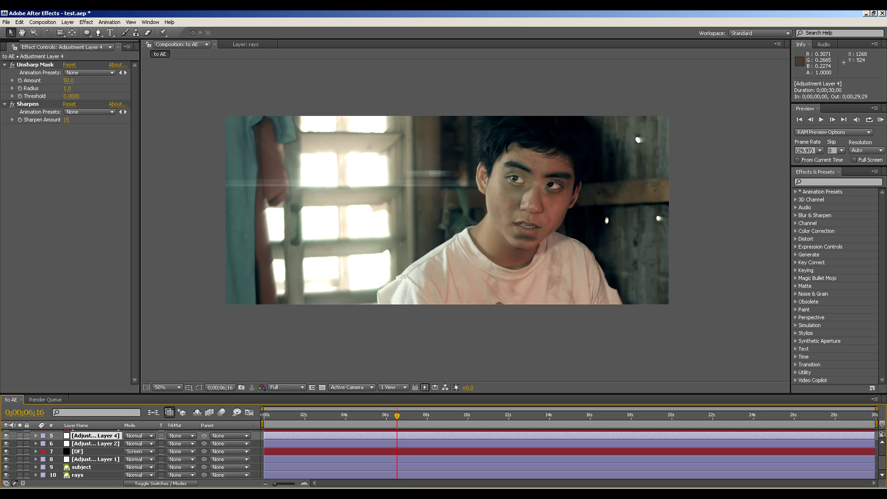
scroll(543, 211, up, 1)
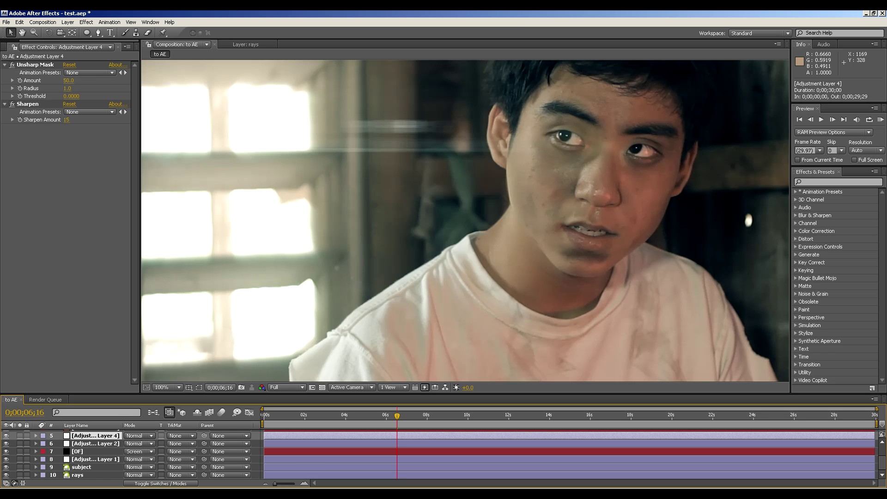
click(6, 436)
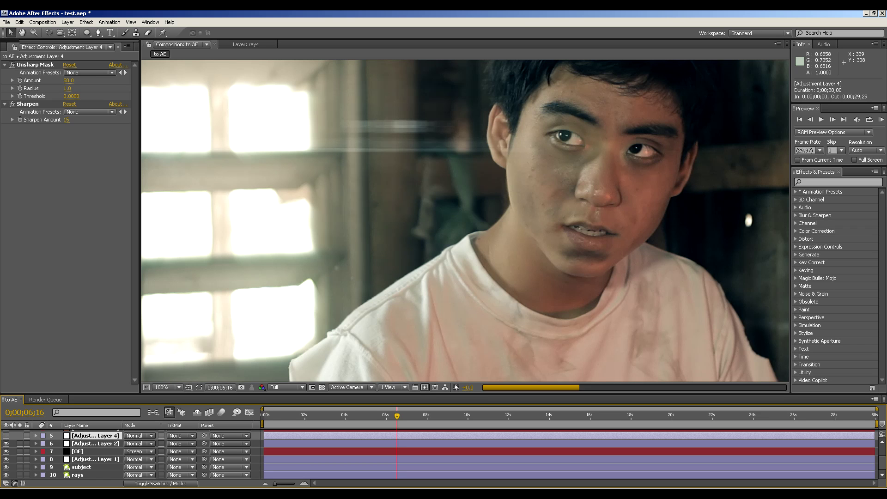
click(6, 435)
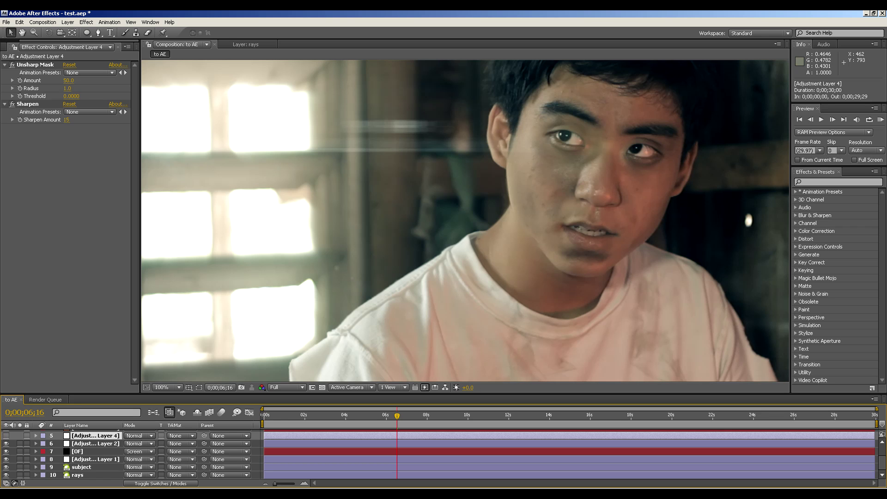
click(6, 436)
click(6, 436)
click(6, 435)
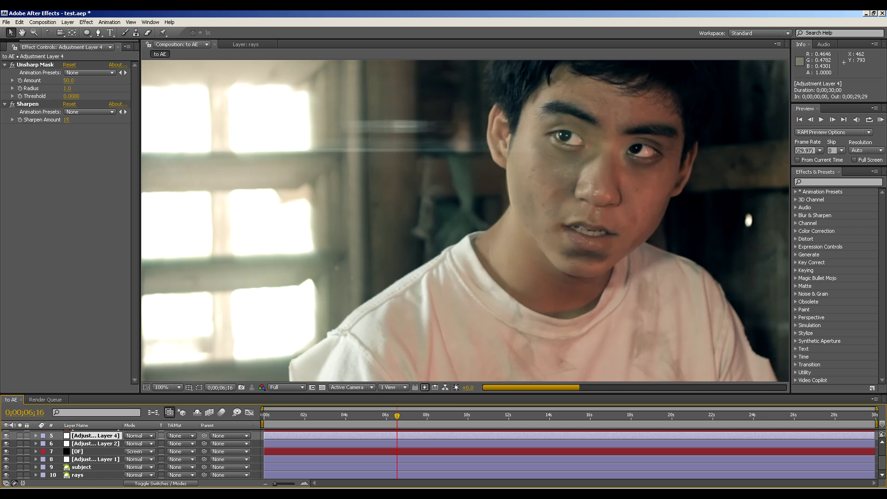
Show the Medium Gray-Orange Solid 1 layer, check its blend mode and opacity, and compare the image with and without it
scroll(129, 455, up, 2)
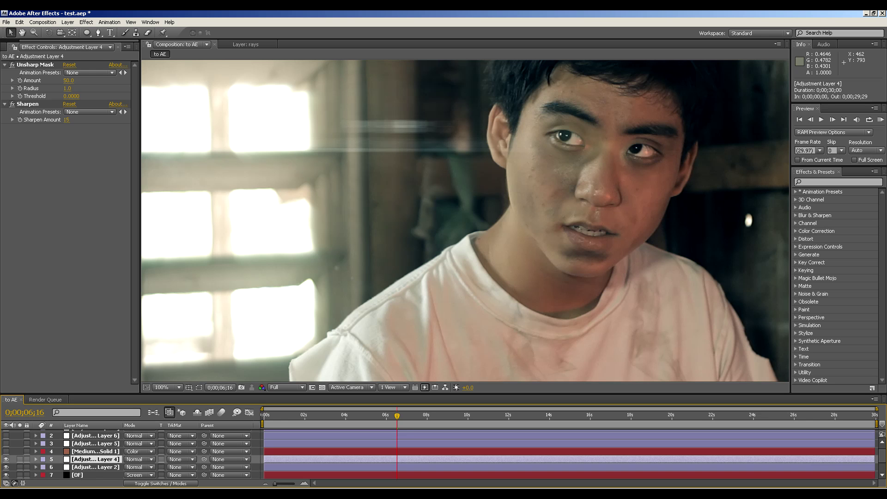
click(95, 451)
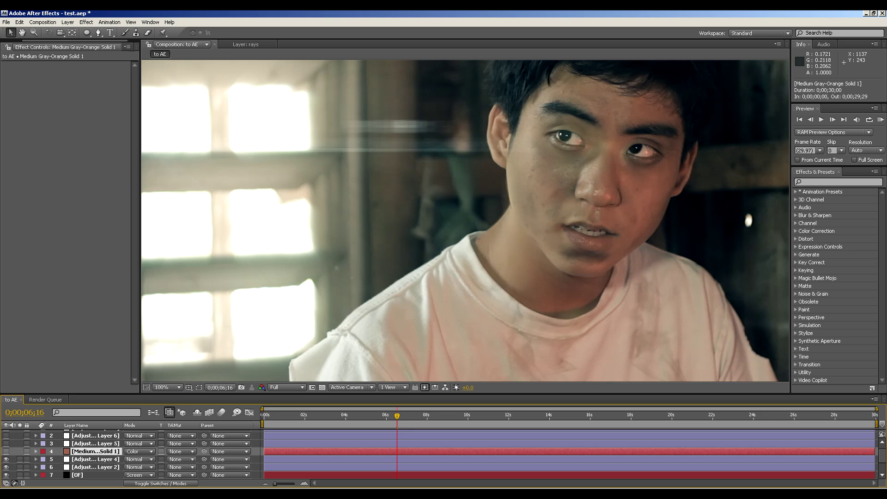
click(5, 451)
click(138, 451)
key(Escape)
key(t)
key(t)
click(6, 452)
click(6, 451)
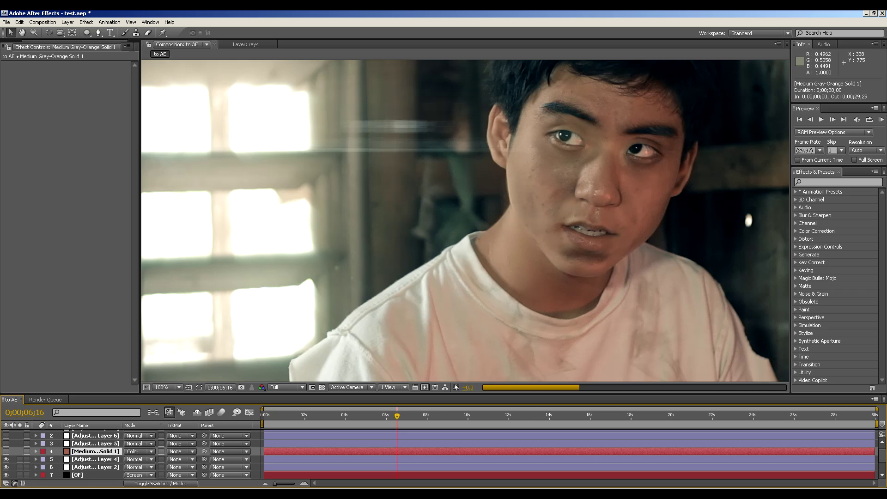
click(6, 452)
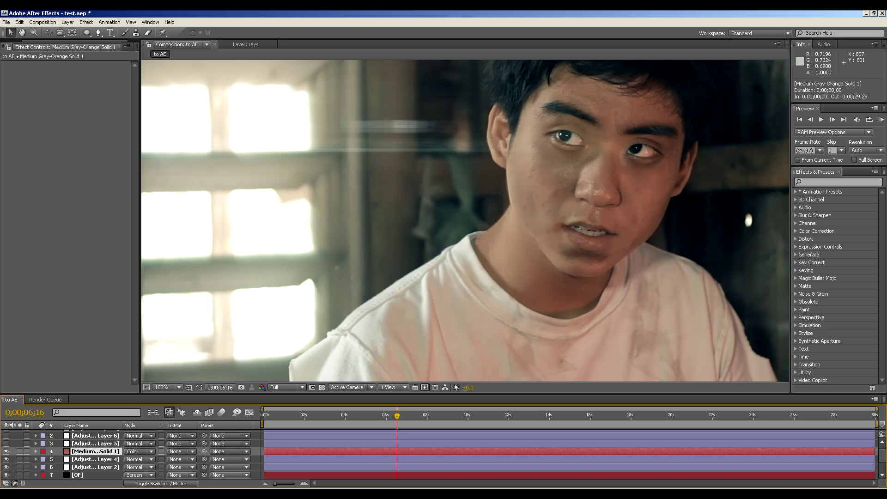
Show mask outlines and Adjustment Layer 5, and check the opacity and mask feather of its eye-area sharpening
scroll(139, 455, up, 1)
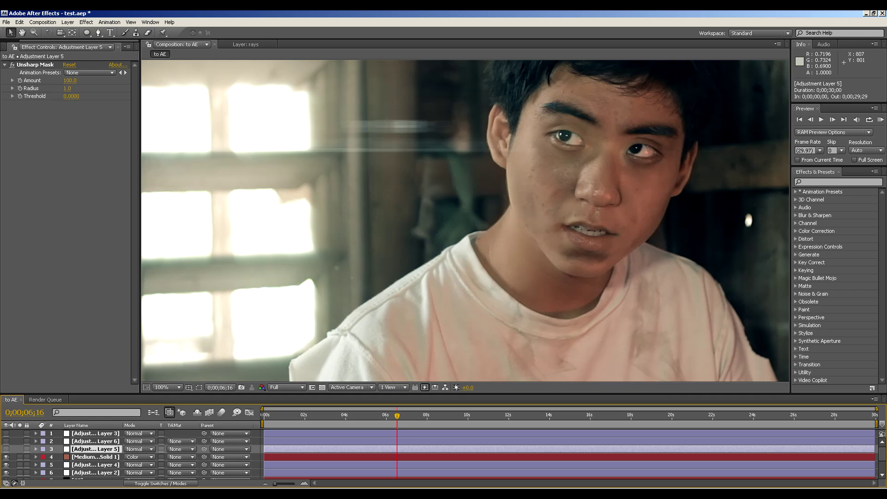
click(199, 388)
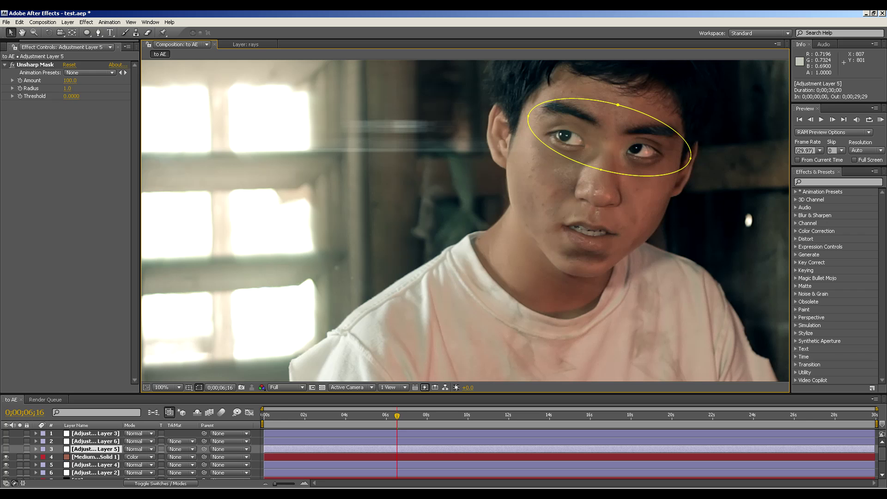
click(6, 449)
key(ctrl+t)
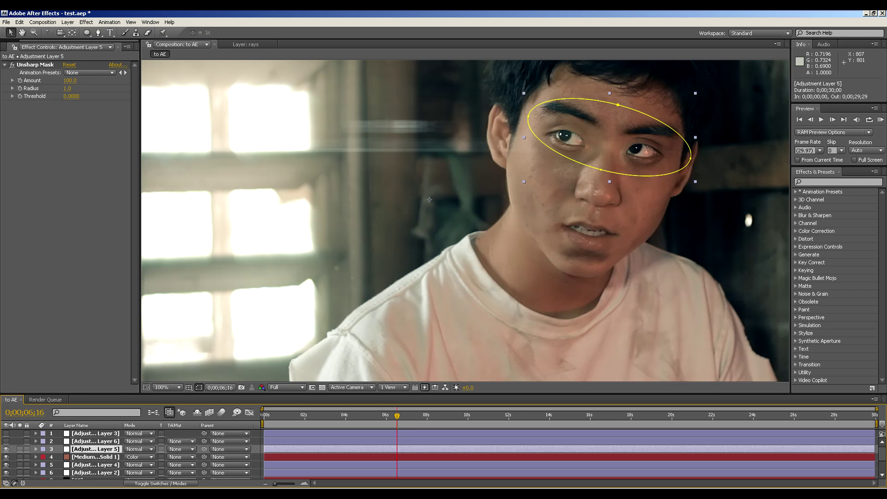
key(t)
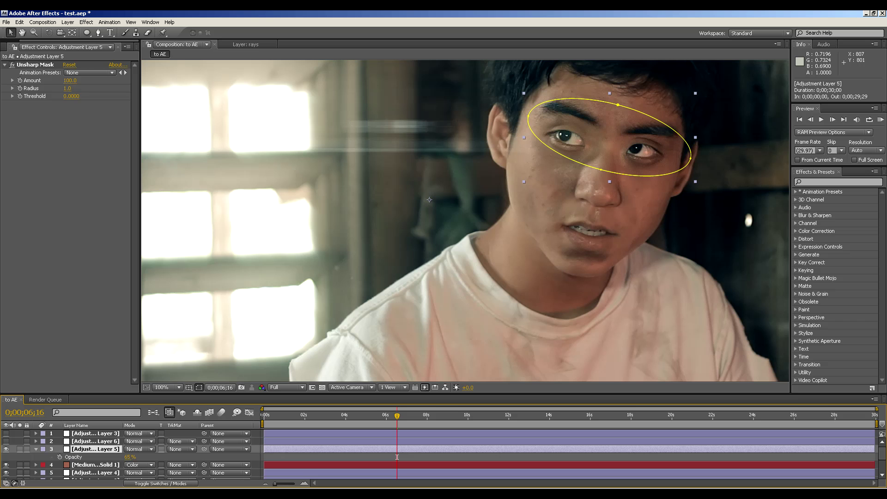
key(f)
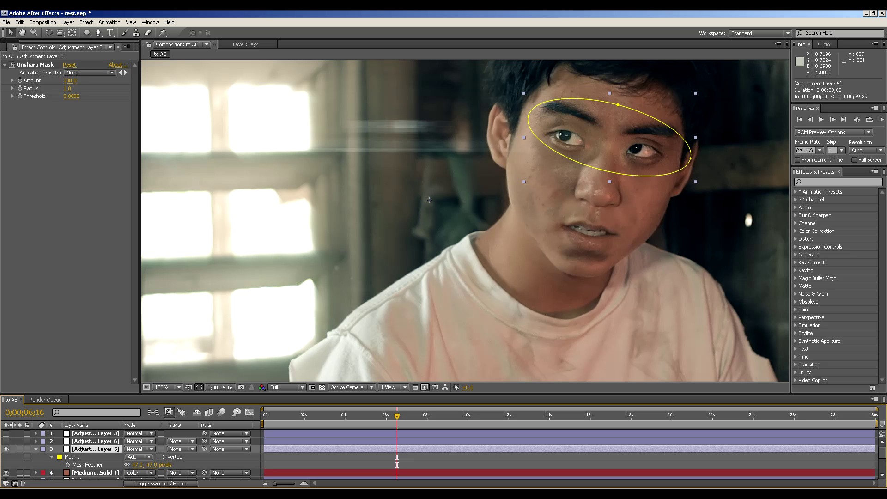
key(f)
Show Adjustment Layer 6 with its Tritone effect and the masked Curves layer, Adjustment Layer 3, comparing the latter on and off
key(ctrl+Up)
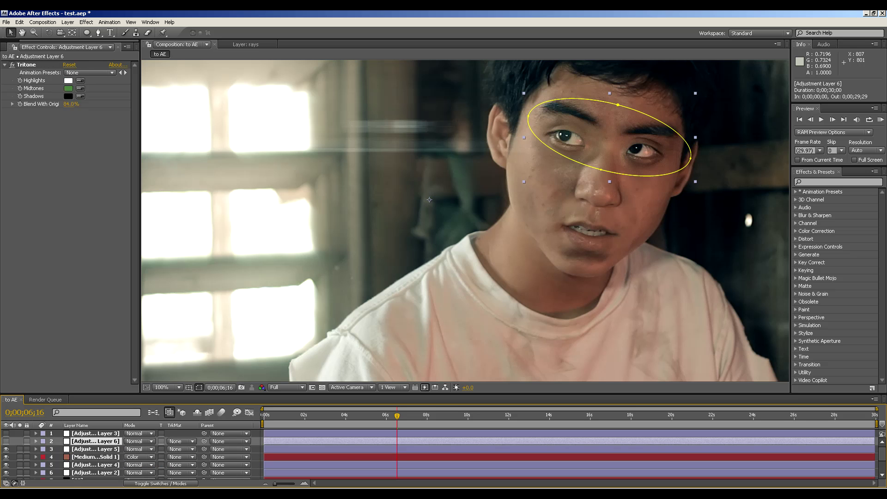
scroll(381, 259, down, 1)
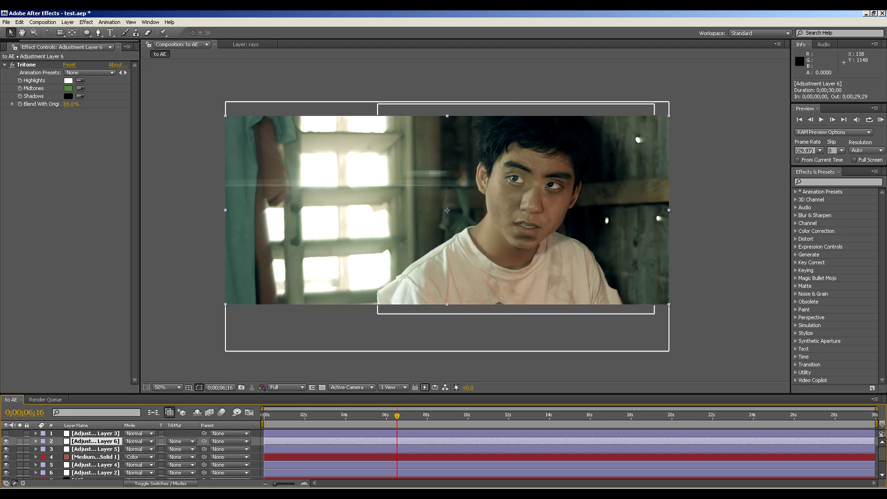
click(95, 433)
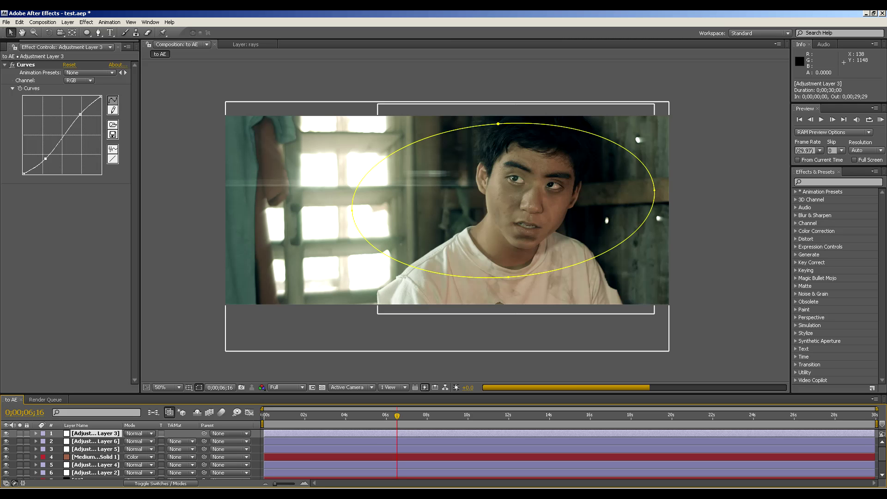
click(6, 434)
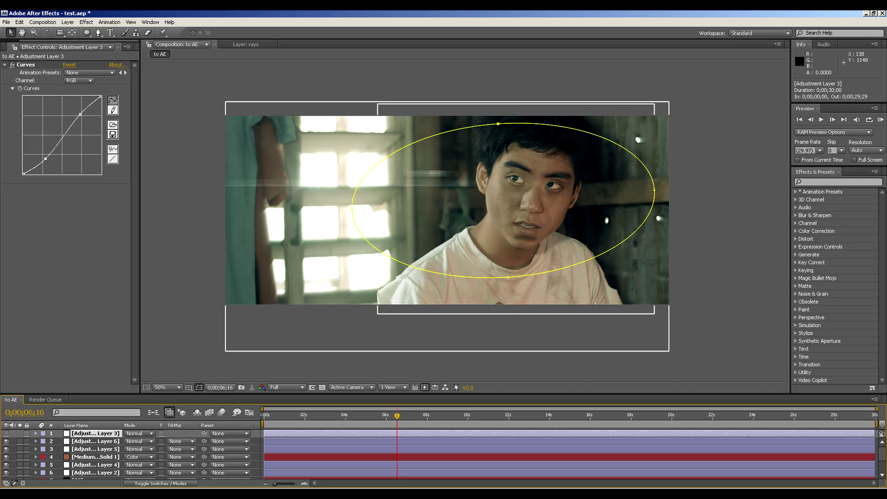
click(6, 433)
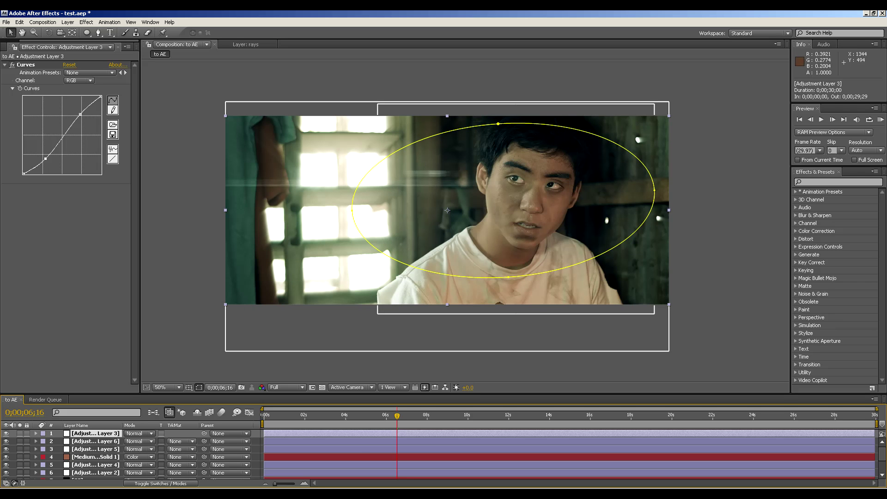
Check the masks of Adjustment Layers 5 and 3, hide the mask outlines, and deselect all layers
click(748, 246)
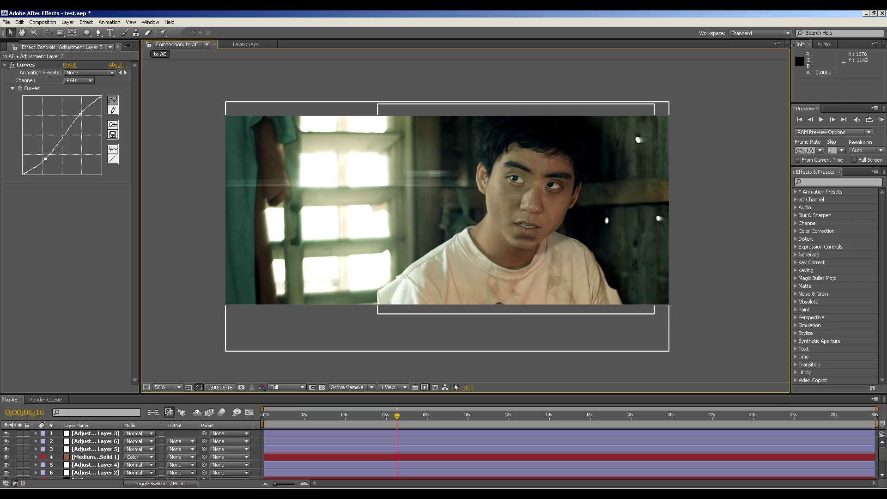
click(531, 449)
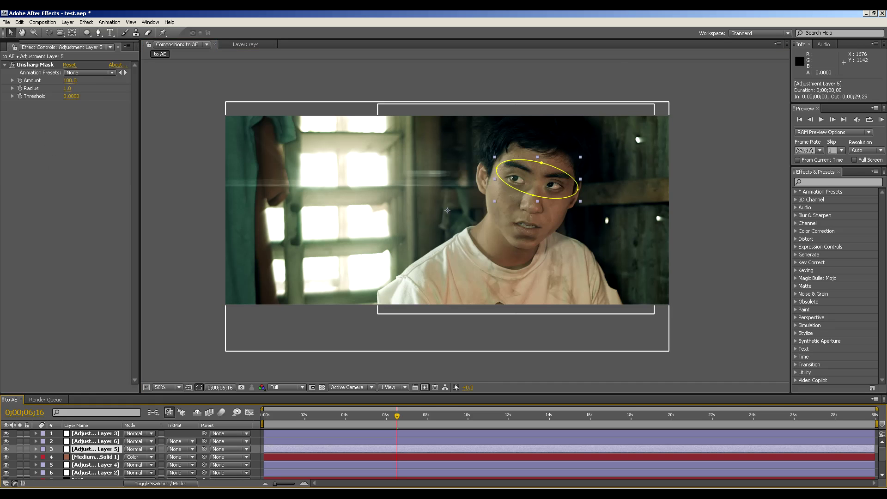
click(538, 433)
click(623, 365)
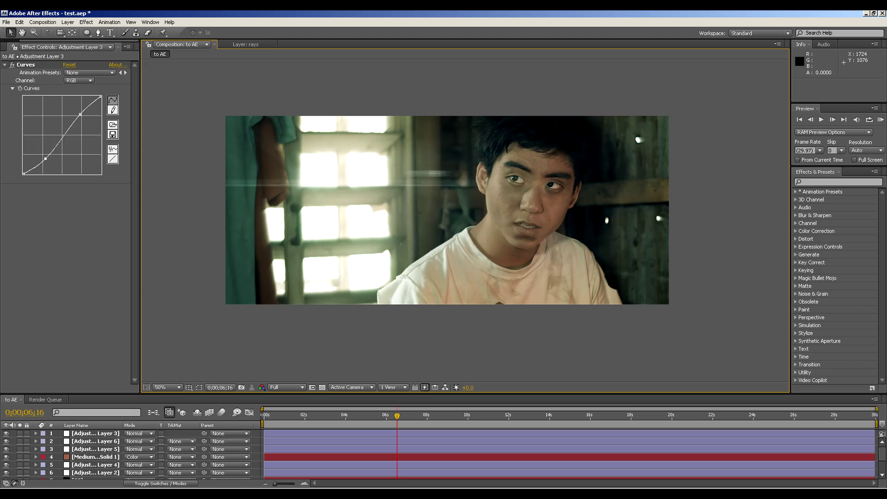
Examine the frame height in the to AE composition's settings and close them
key(ctrl+k)
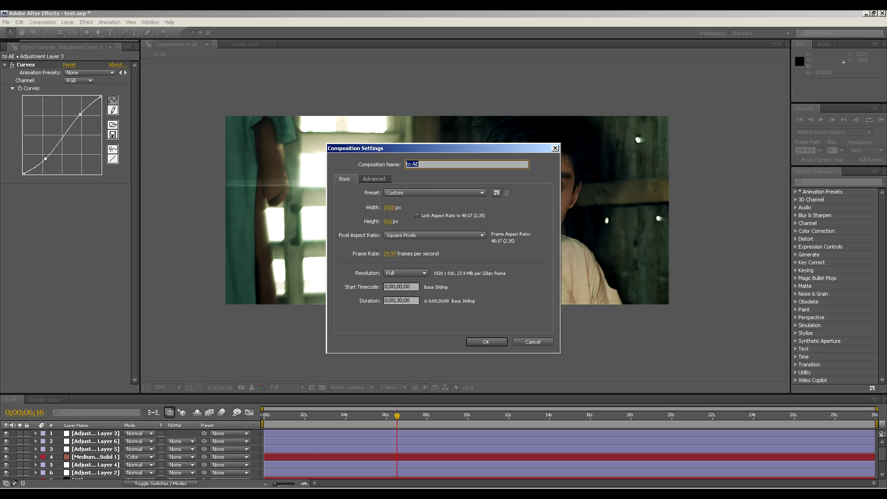
click(387, 222)
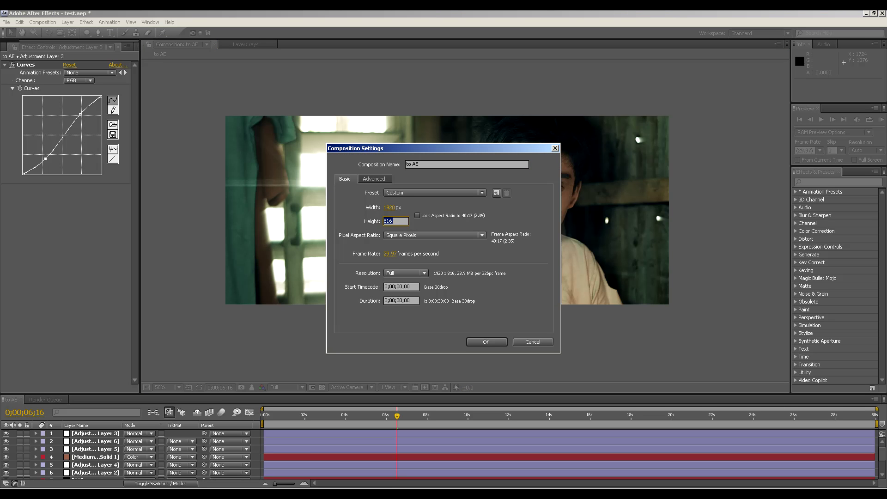
key(Return)
key(Return)
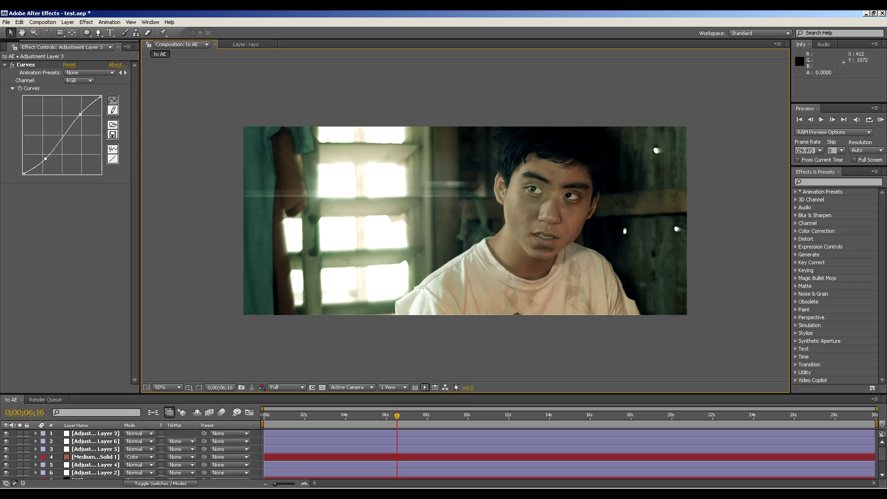